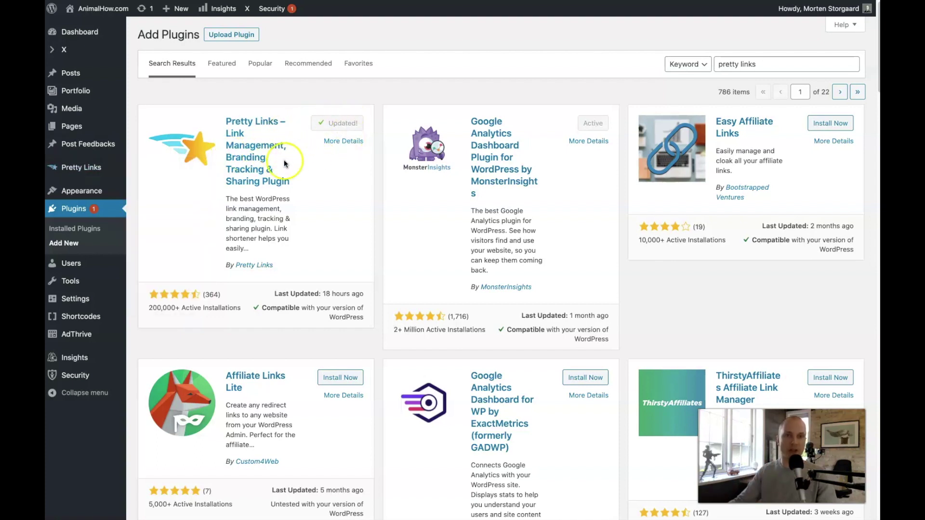
Open the Pretty Links list and inspect the short link of the Dog poop bags (amazon) entry
{"action": "mouse_move", "coordinate": [77, 169]}
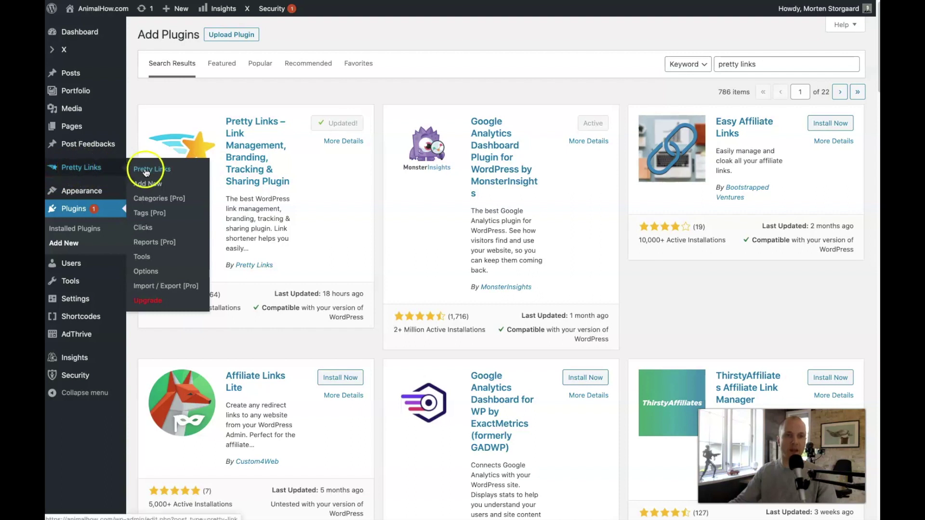
{"action": "left_click", "coordinate": [81, 169]}
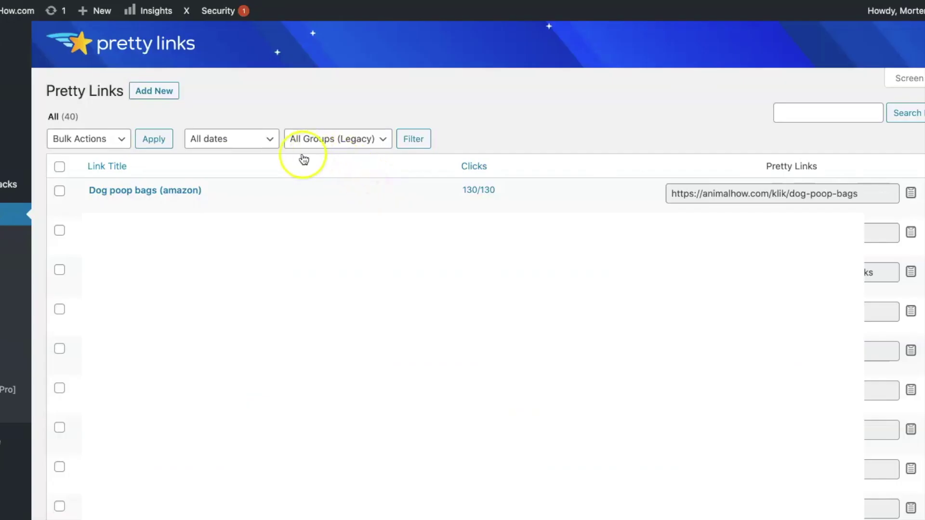
{"action": "mouse_move", "coordinate": [300, 185]}
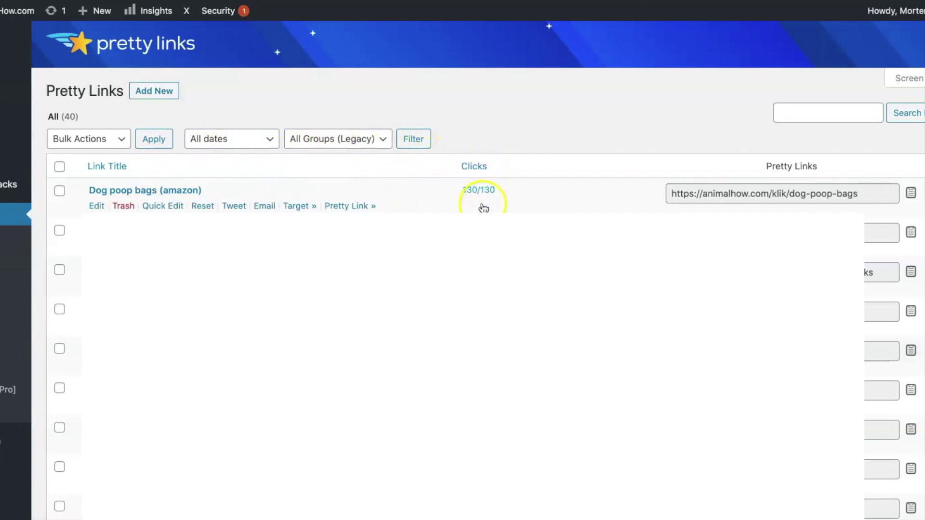
{"action": "left_click", "coordinate": [683, 194]}
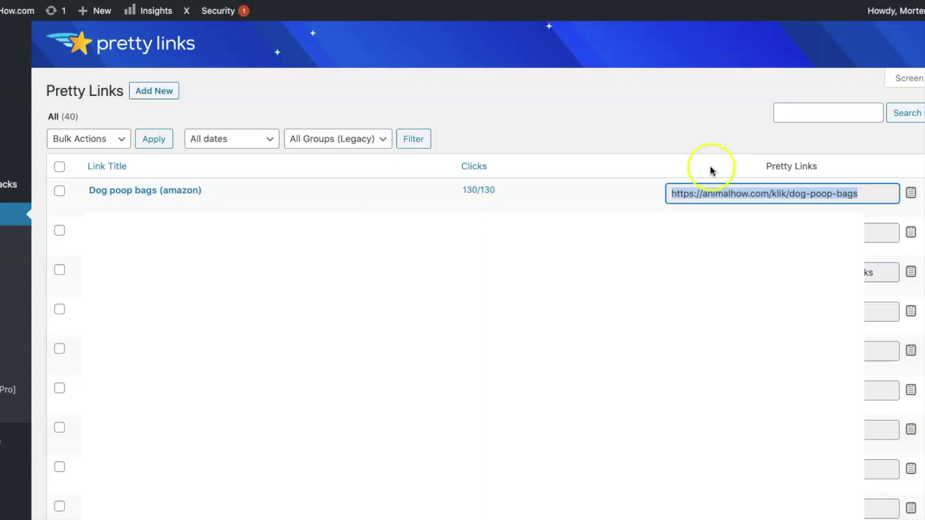
Start a new pretty link and title it "new test link"
{"action": "left_click", "coordinate": [162, 93]}
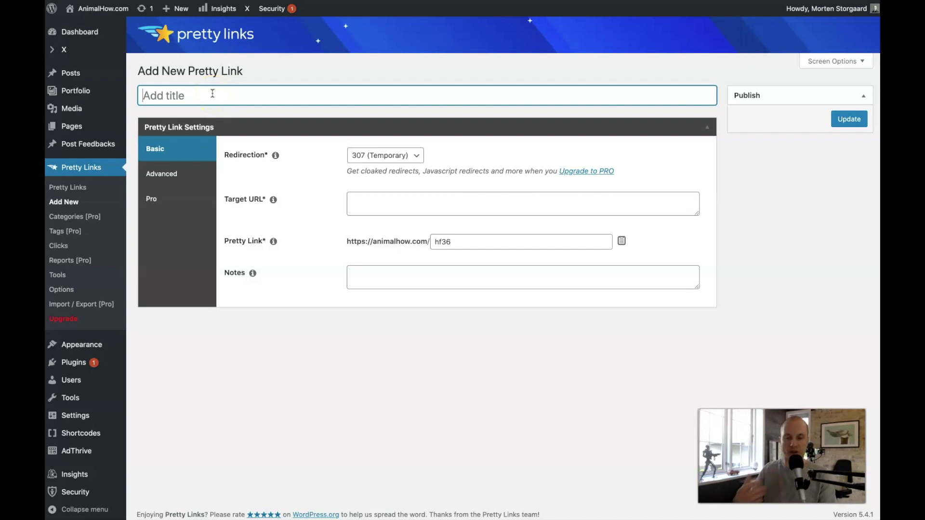
{"action": "type", "text": "ne"}
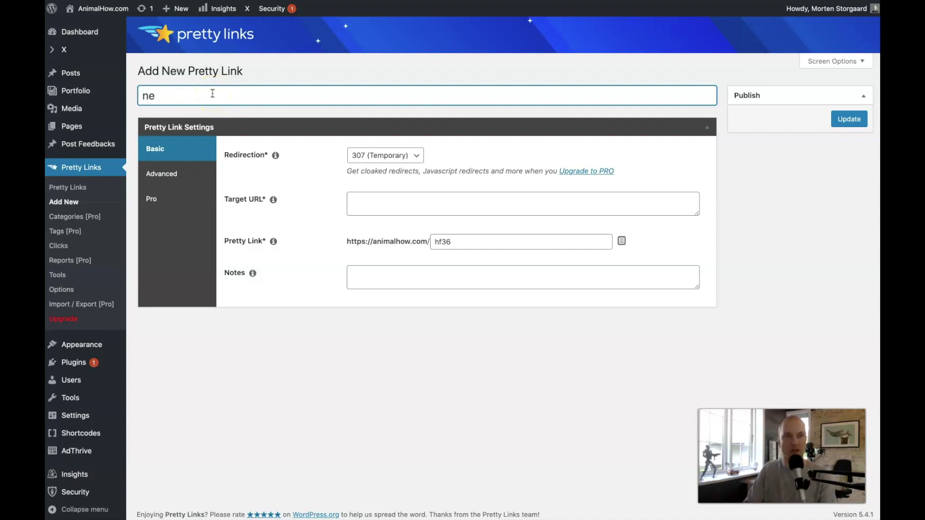
{"action": "type", "text": "ewtest link"}
{"action": "left_click", "coordinate": [339, 130]}
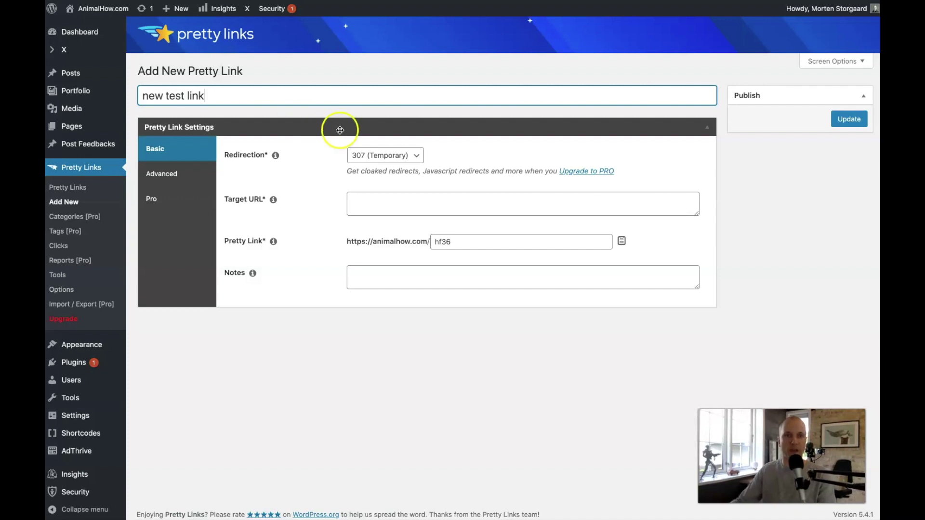
Keep the link's redirection at 307 (Temporary) and enter affiliatelink.link as its target URL
{"action": "left_click", "coordinate": [416, 155]}
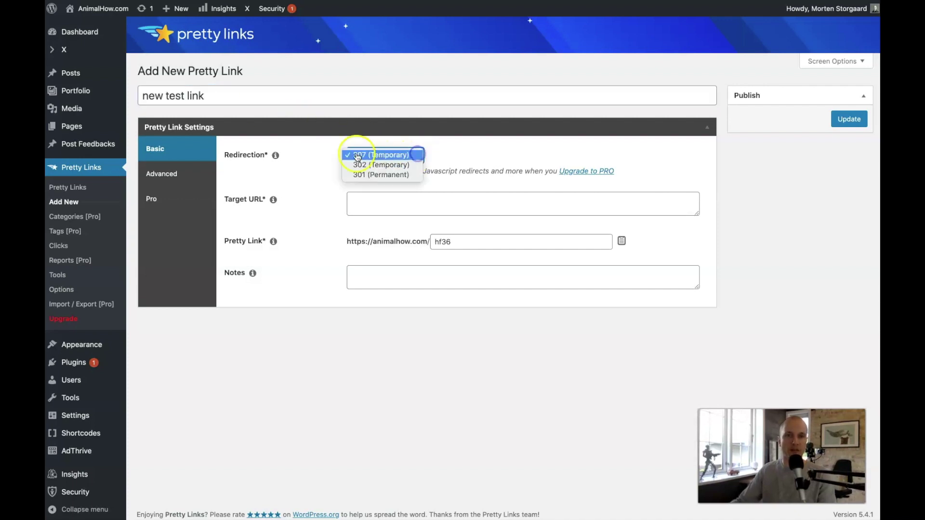
{"action": "left_click", "coordinate": [411, 155]}
{"action": "left_click", "coordinate": [379, 203]}
{"action": "type", "text": "affiliatelink.link"}
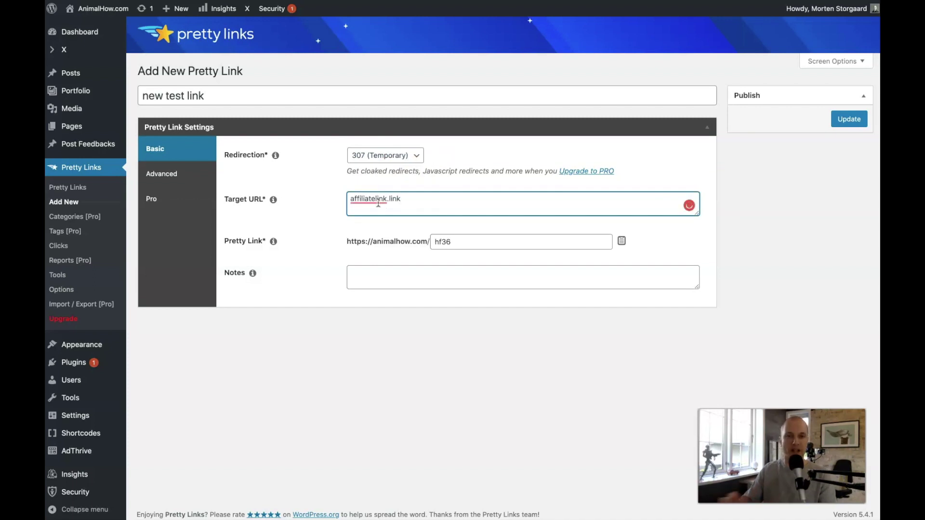
{"action": "mouse_move", "coordinate": [377, 202]}
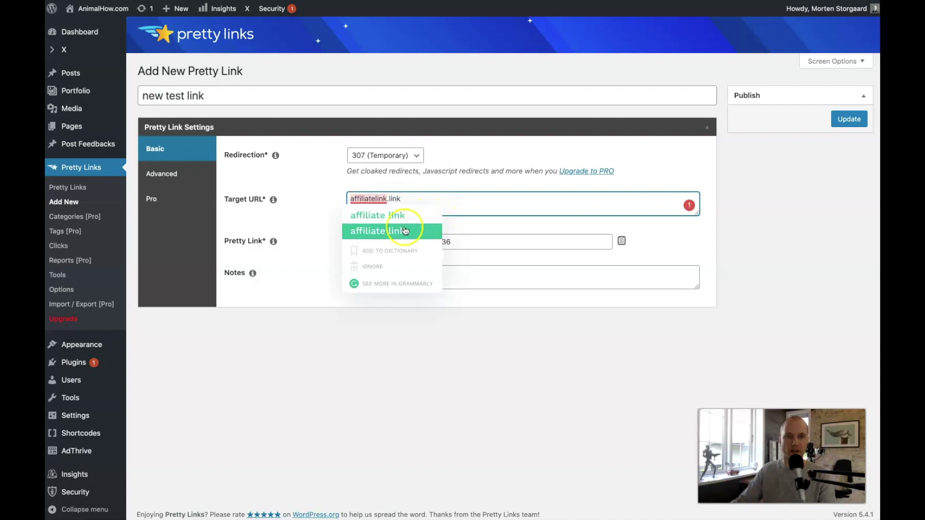
{"action": "left_click", "coordinate": [309, 248]}
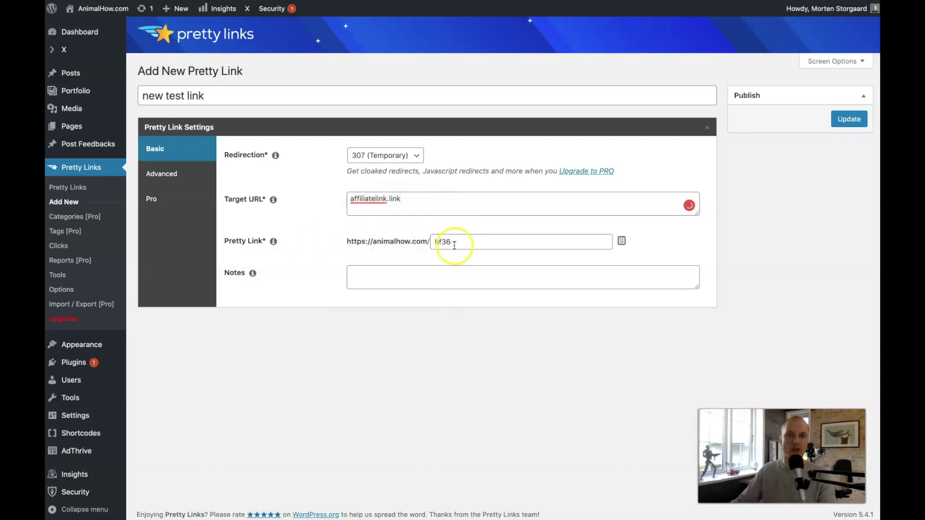
Replace the generated slug of the pretty link with "test"
{"action": "left_click_drag", "start_coordinate": [456, 243], "coordinate": [429, 242]}
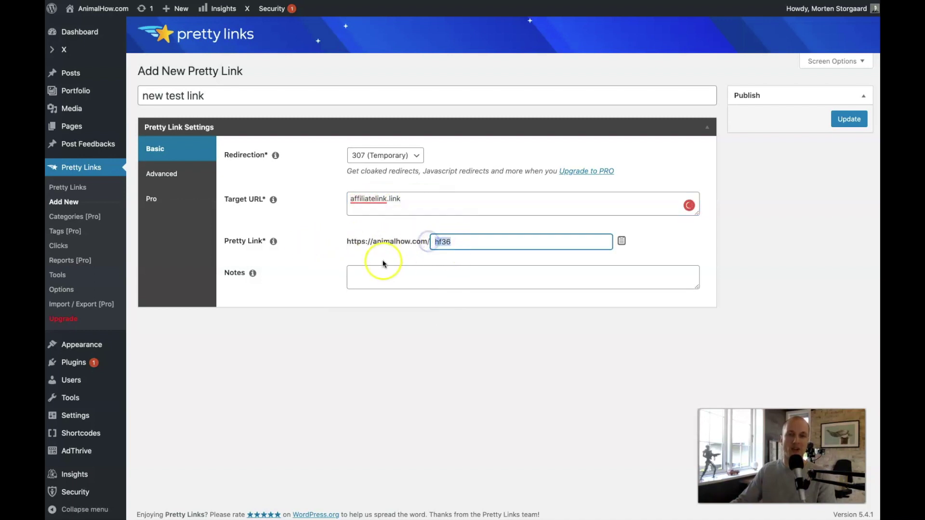
{"action": "key", "text": "BackSpace"}
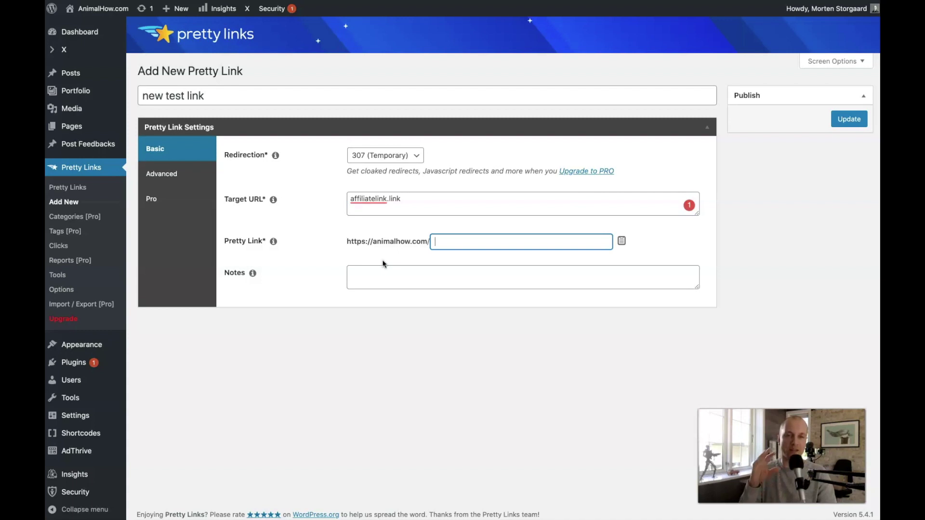
{"action": "type", "text": "test"}
Add the note "info about the link" and save the new pretty link
{"action": "left_click", "coordinate": [357, 277]}
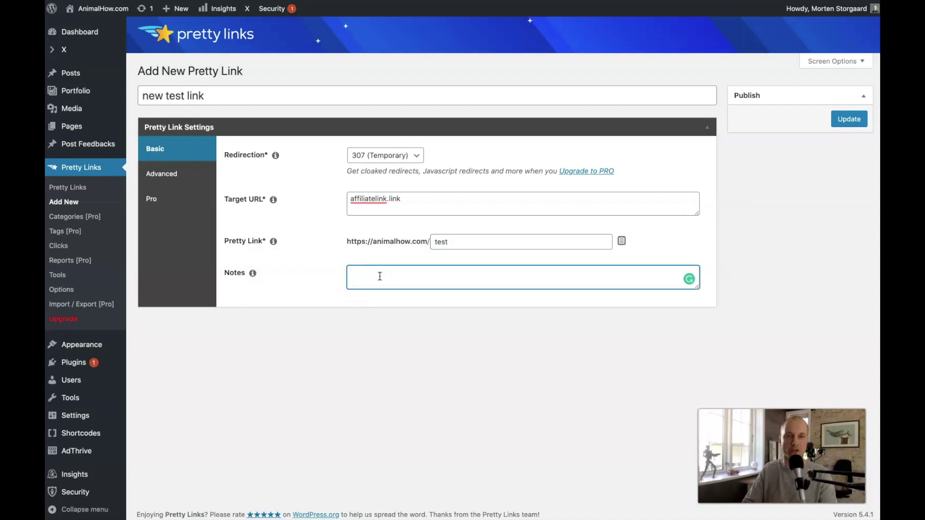
{"action": "type", "text": "info about the link"}
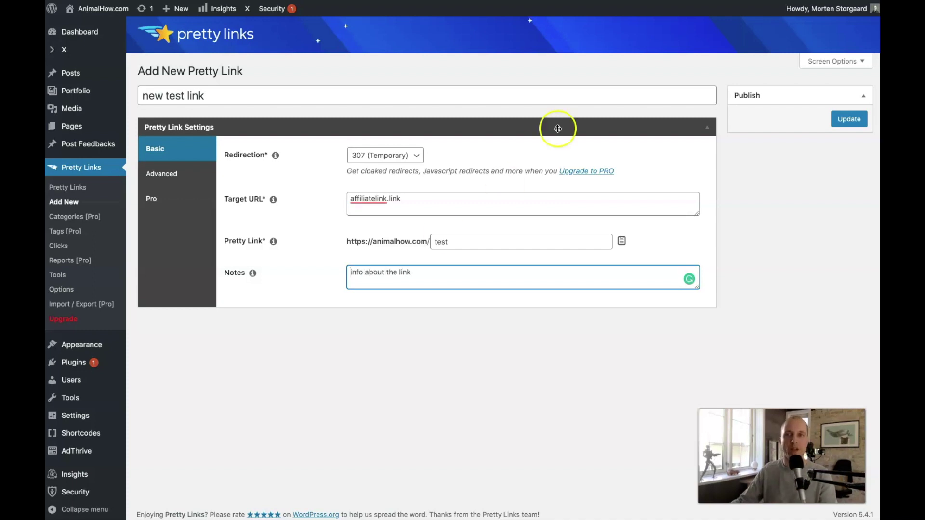
{"action": "left_click", "coordinate": [847, 120]}
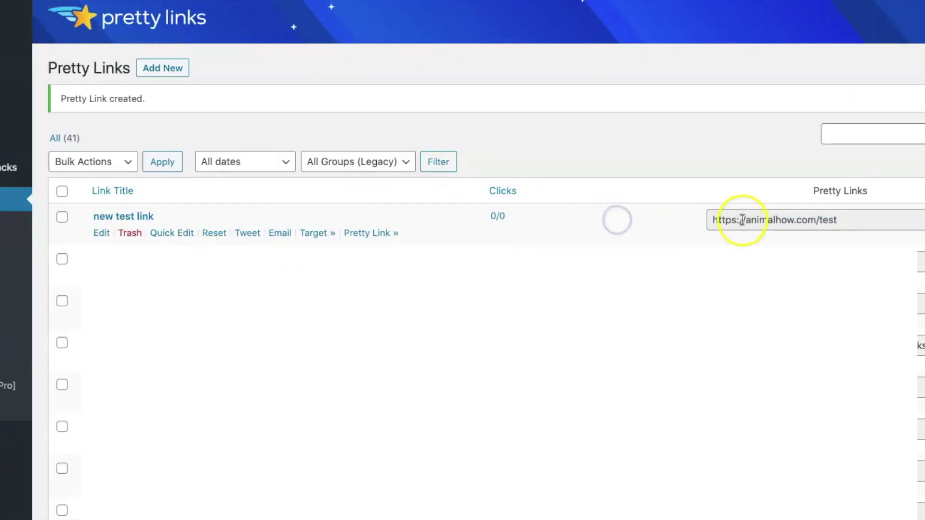
Copy the short URL of the new test link and open it in a new browser tab to test the redirect
{"action": "left_click", "coordinate": [648, 182]}
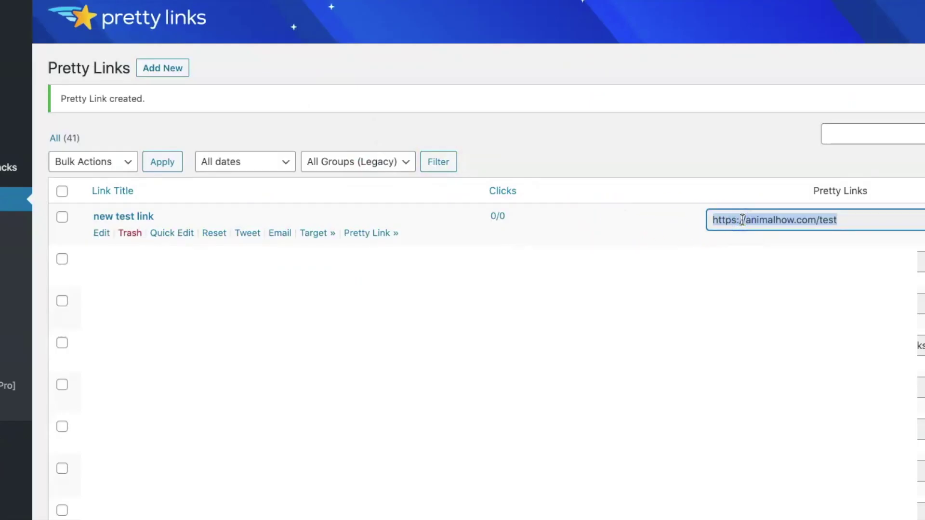
{"action": "key", "text": "super+c"}
{"action": "key", "text": "super+t"}
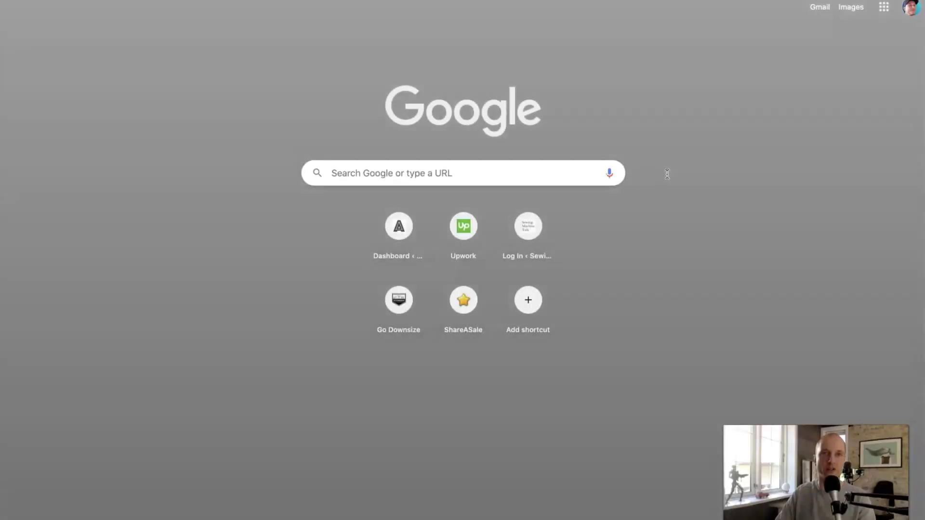
{"action": "key", "text": "super+v"}
{"action": "key", "text": "Return"}
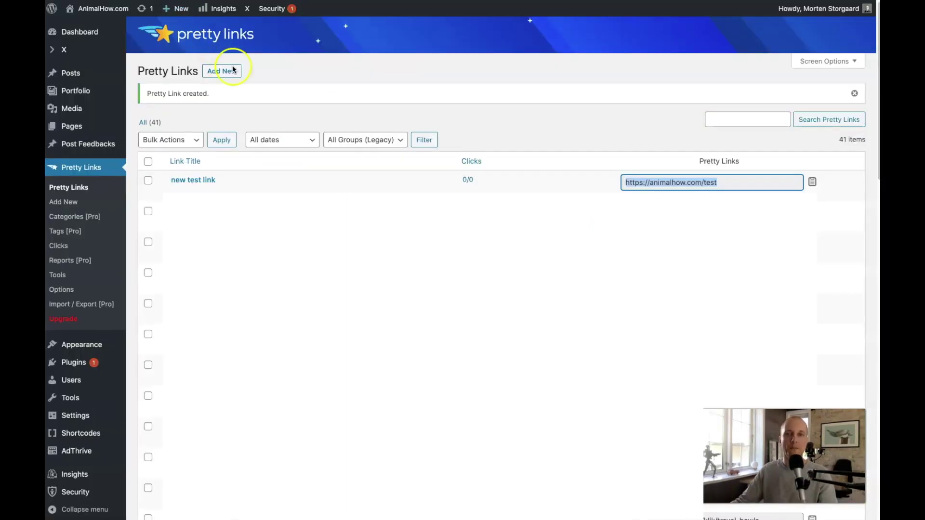
{"action": "left_click", "coordinate": [677, 181]}
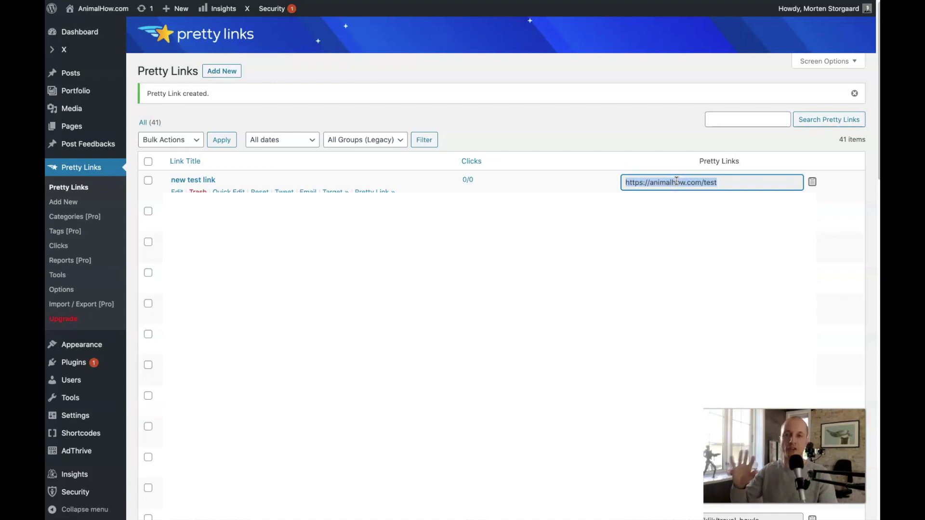
{"action": "left_click_drag", "start_coordinate": [731, 182], "coordinate": [628, 183]}
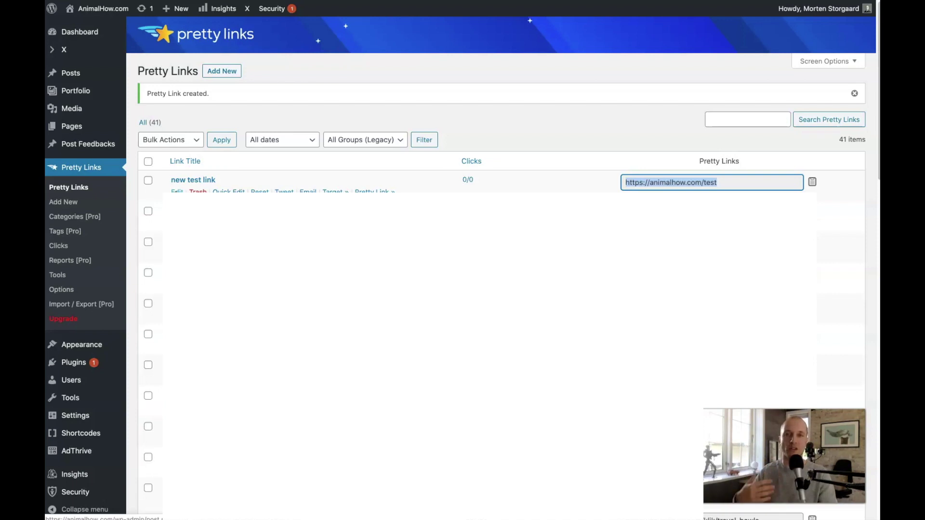
Open the new test link for editing and append "-newclidsk" to its target URL
{"action": "left_click", "coordinate": [175, 184]}
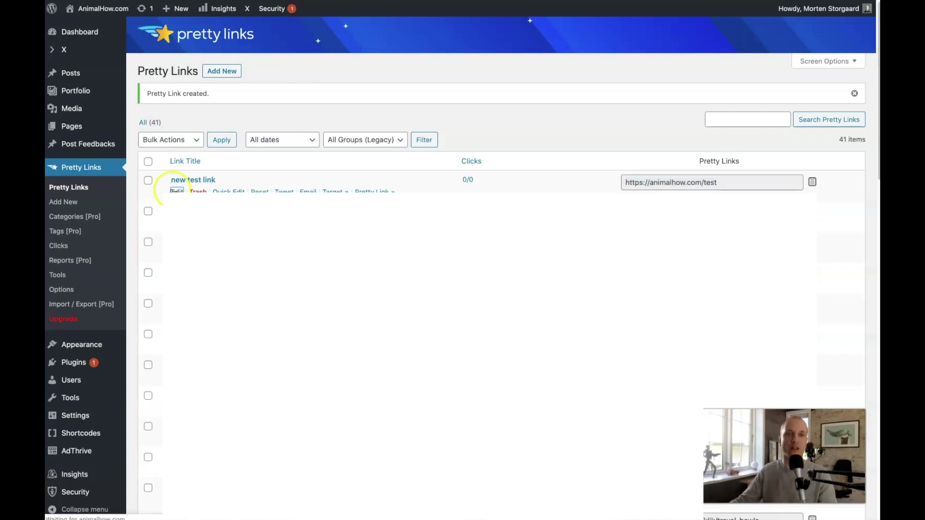
{"action": "left_click", "coordinate": [405, 198]}
{"action": "triple_click", "coordinate": [407, 197]}
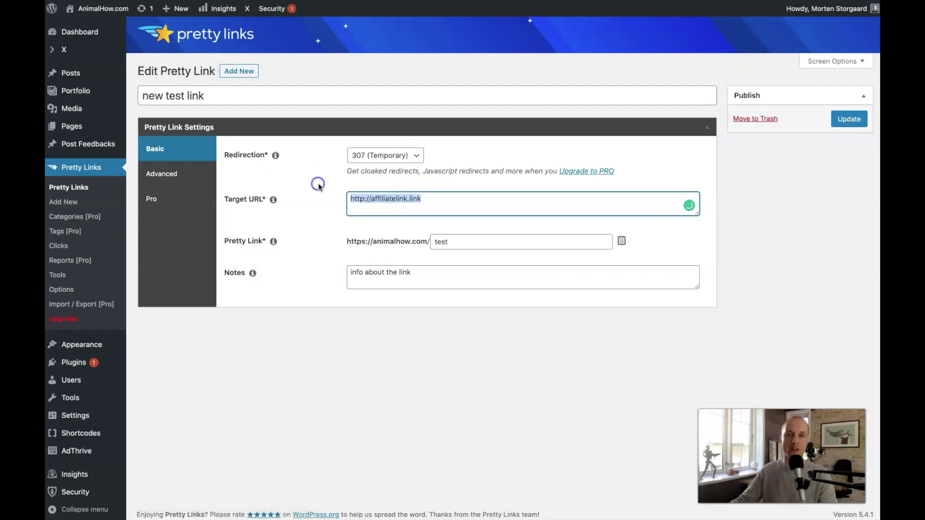
{"action": "left_click", "coordinate": [423, 199]}
{"action": "type", "text": "-newclidsk"}
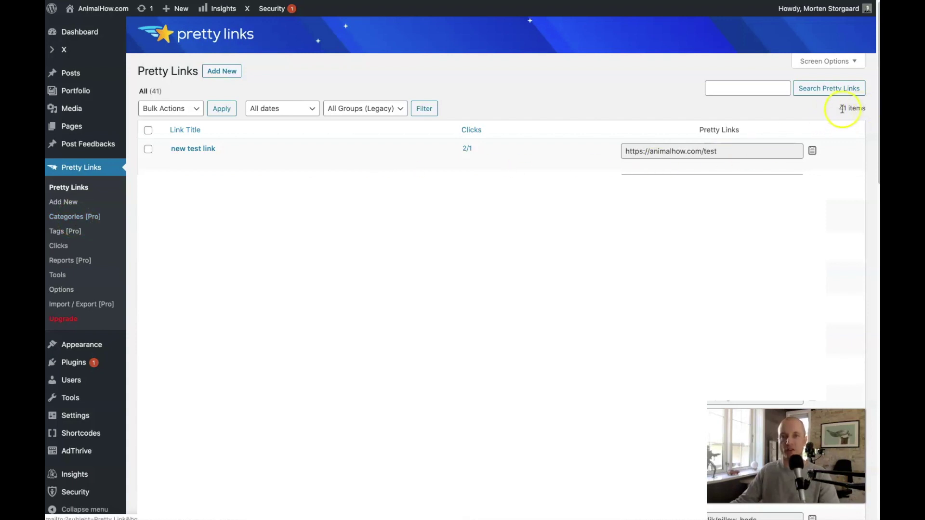
Open the Pretty Links tools and view the Trim Clicks options for deleting recorded clicks
{"action": "left_click_drag", "start_coordinate": [866, 108], "coordinate": [856, 108]}
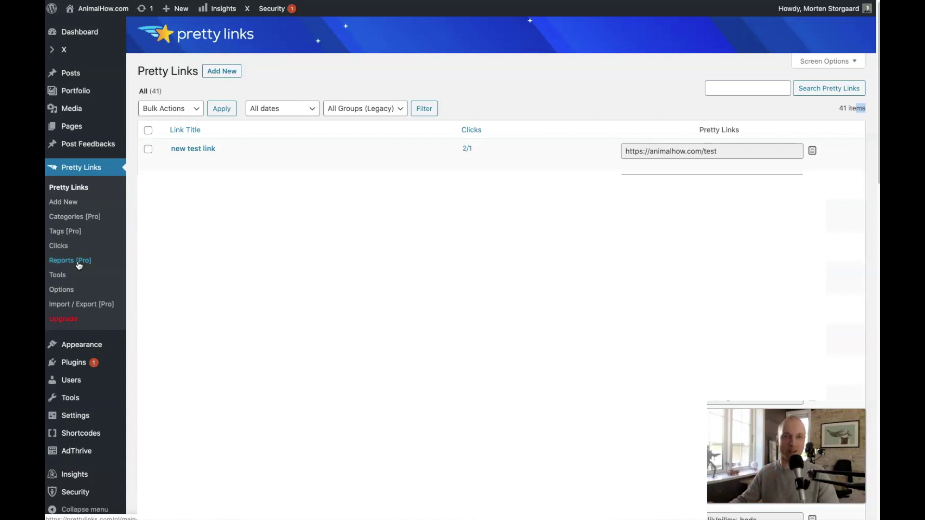
{"action": "left_click", "coordinate": [55, 277]}
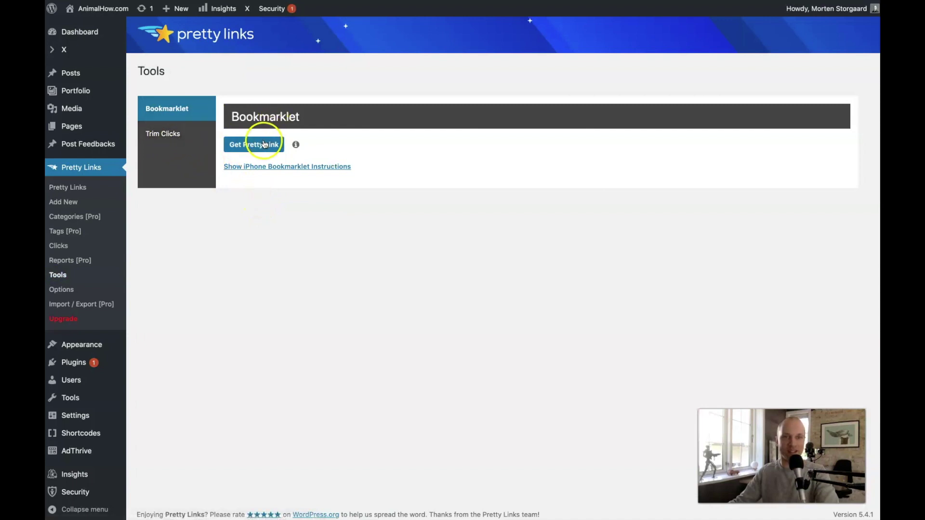
{"action": "left_click", "coordinate": [170, 135]}
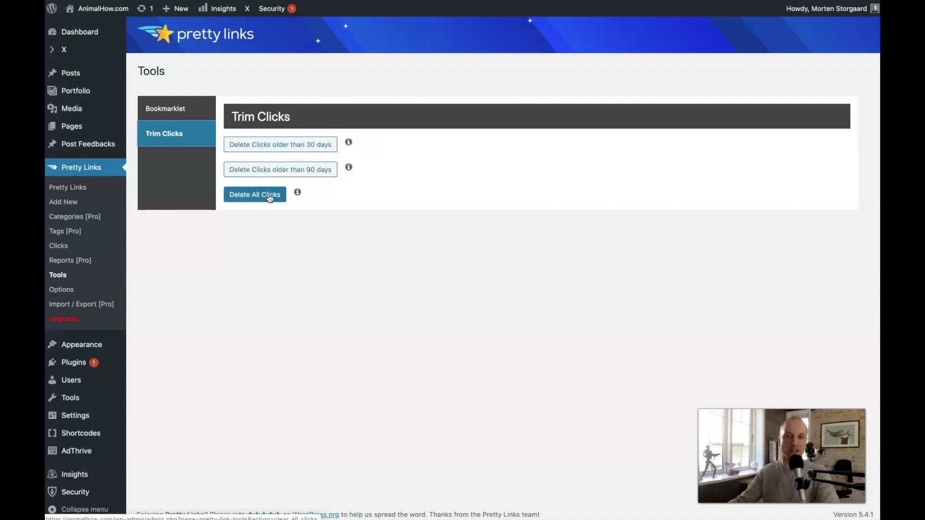
Review the default link options of Pretty Links, including the available redirection types, tracking, no-follow, sponsored and Pro settings
{"action": "left_click", "coordinate": [60, 290]}
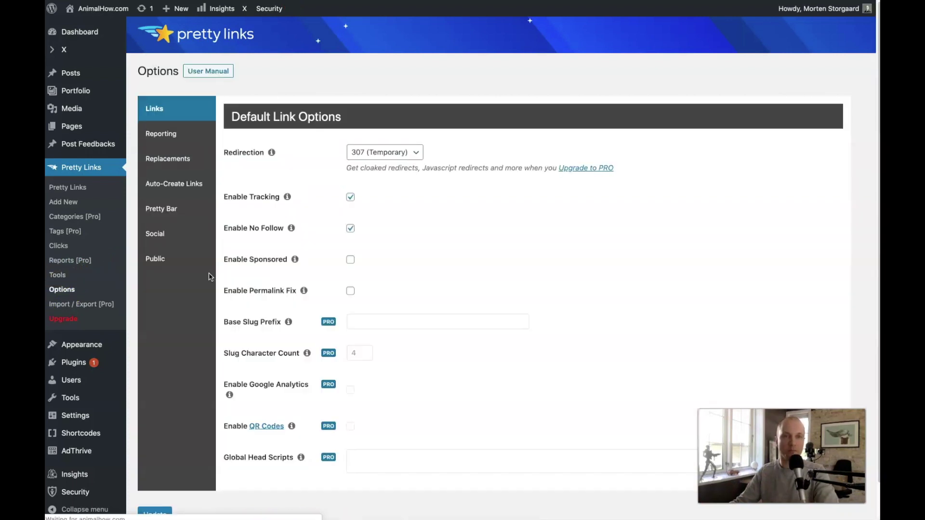
{"action": "left_click", "coordinate": [414, 152]}
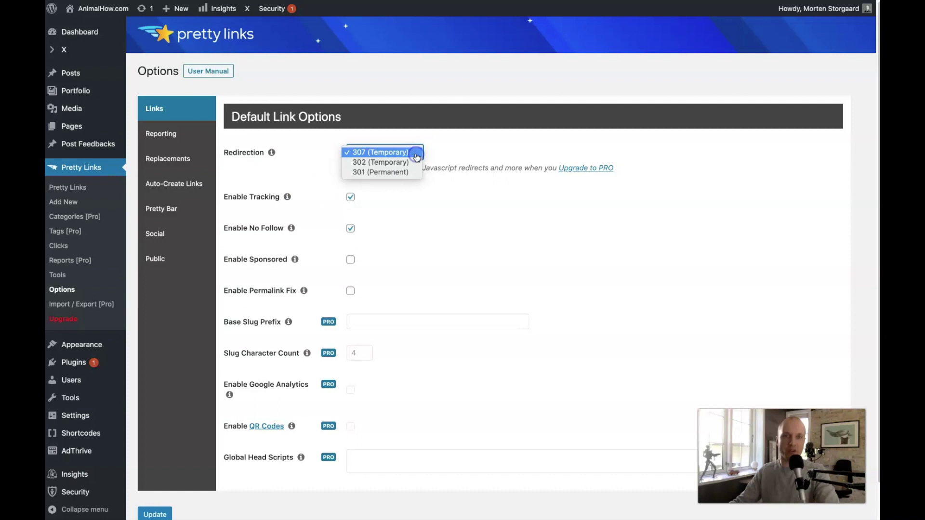
{"action": "left_click", "coordinate": [437, 153]}
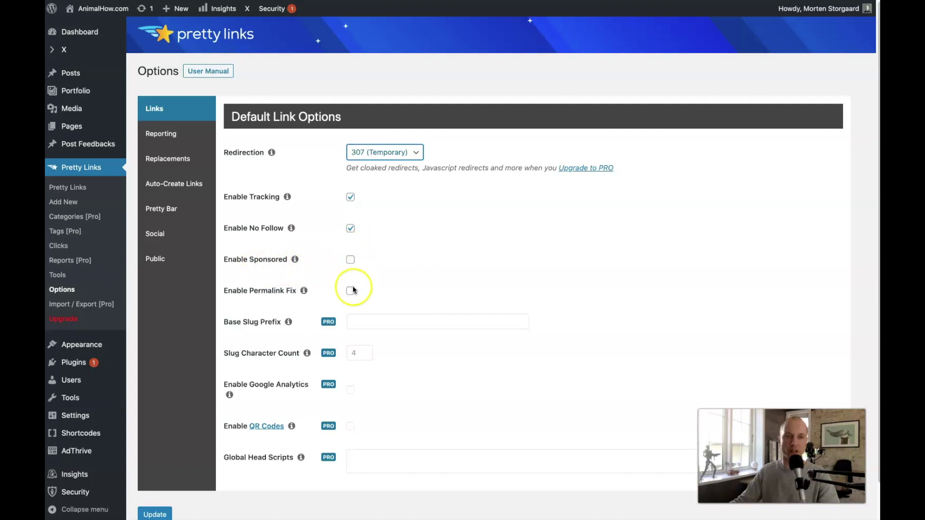
{"action": "scroll", "coordinate": [380, 316], "scroll_direction": "down", "scroll_amount": 1}
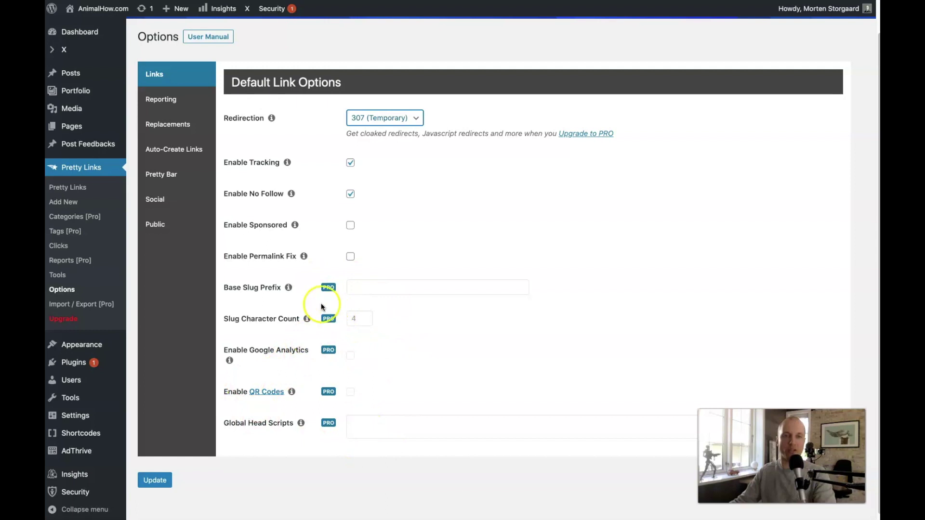
{"action": "scroll", "coordinate": [321, 303], "scroll_direction": "up", "scroll_amount": 1}
{"action": "scroll", "coordinate": [262, 283], "scroll_direction": "up", "scroll_amount": 1}
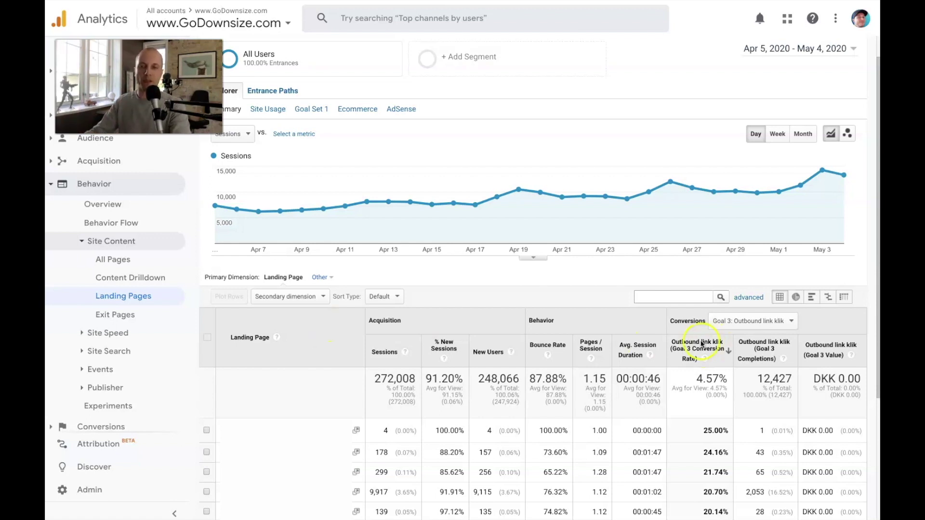
In the Google Analytics Landing Pages report, view the selectable conversion goals and the conversion rate for Goal 3: Outbound link klik
{"action": "left_click", "coordinate": [757, 322]}
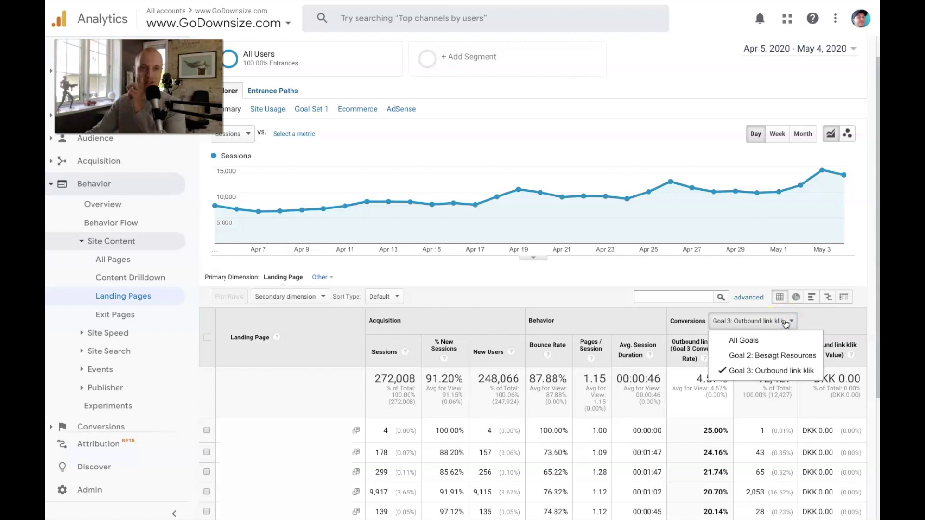
{"action": "left_click", "coordinate": [826, 325]}
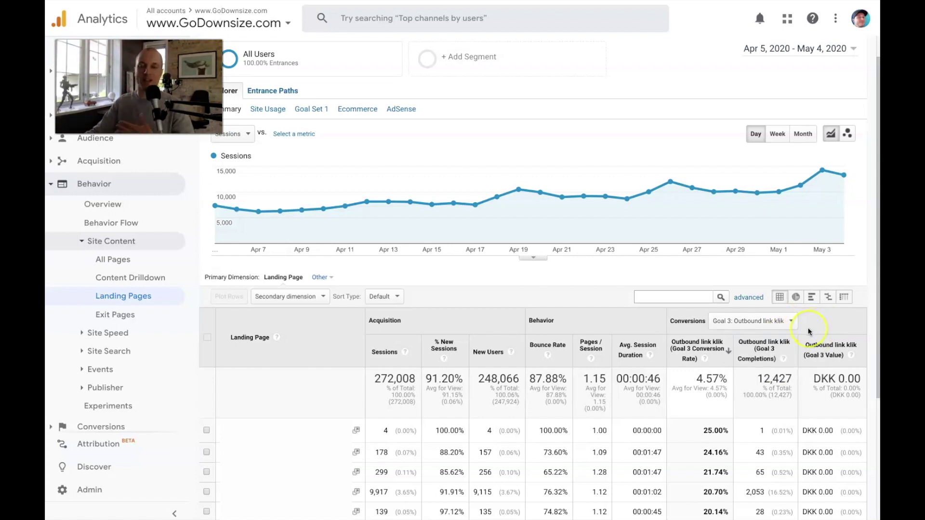
{"action": "left_click", "coordinate": [698, 356]}
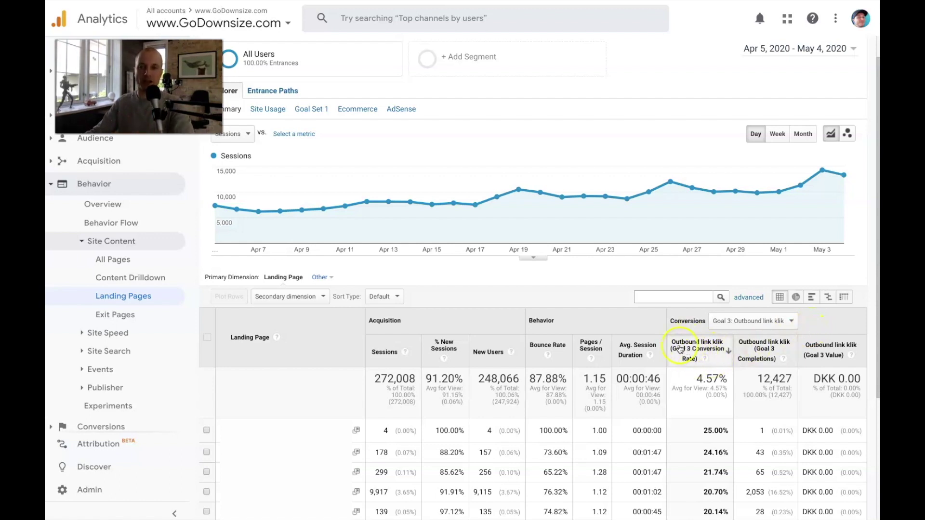
Sort the Landing Pages report by Outbound link klik (Goal 3 Completions)
{"action": "left_click", "coordinate": [718, 365]}
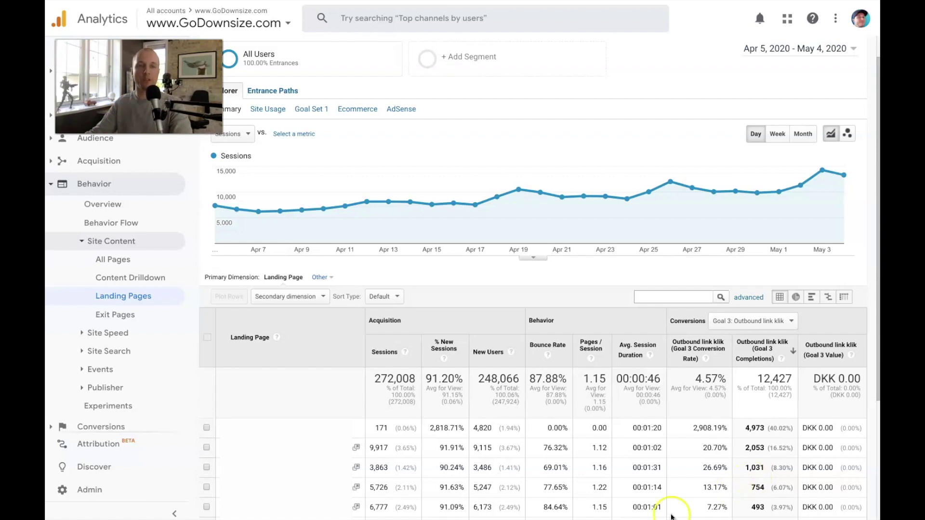
Open the Outbound link klik goal from the view's admin settings and continue with Custom as its goal setup
{"action": "left_click", "coordinate": [72, 490]}
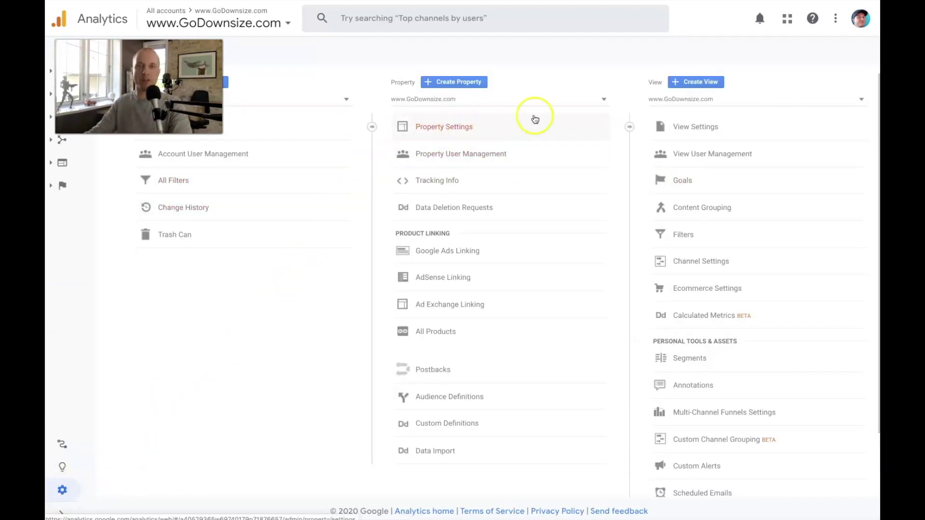
{"action": "left_click", "coordinate": [700, 180]}
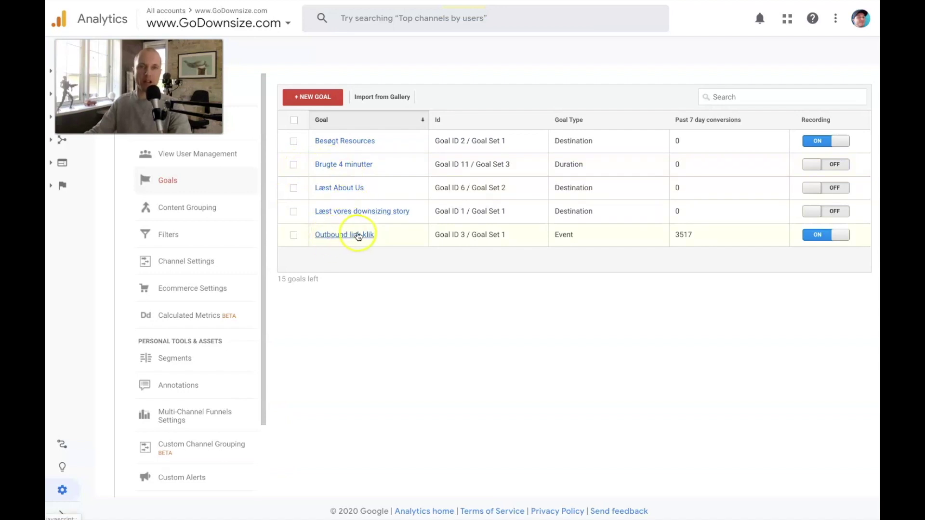
{"action": "left_click", "coordinate": [358, 235]}
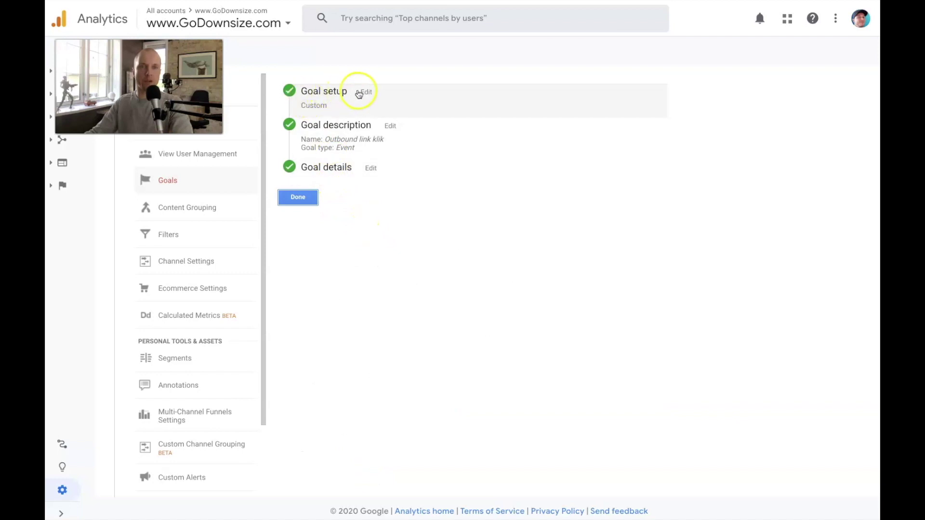
{"action": "left_click", "coordinate": [364, 92]}
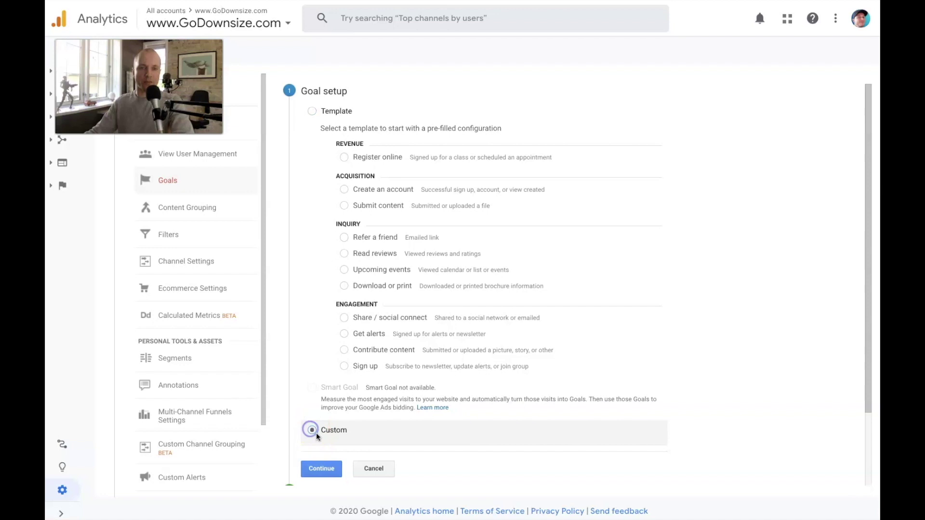
{"action": "left_click", "coordinate": [322, 469]}
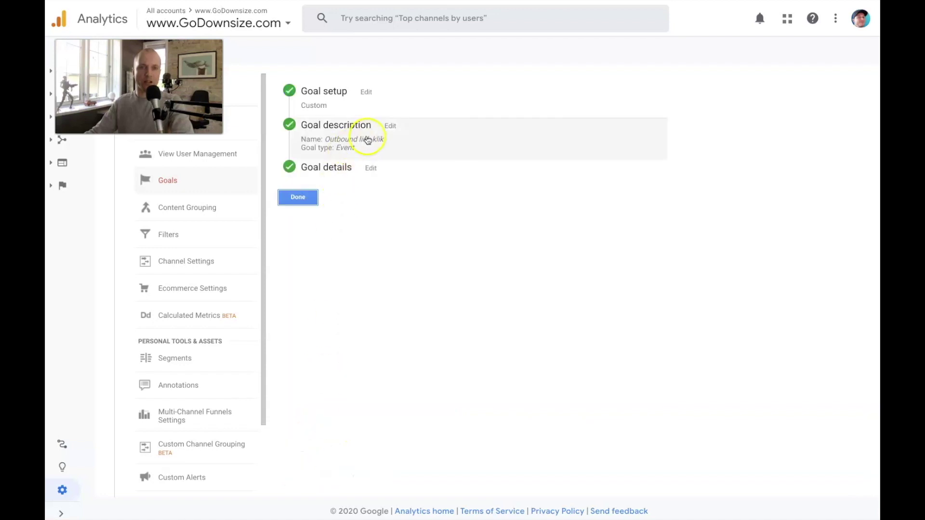
Edit the goal description, keeping the name "Outbound link klik" and the type Event, and continue
{"action": "left_click", "coordinate": [390, 126]}
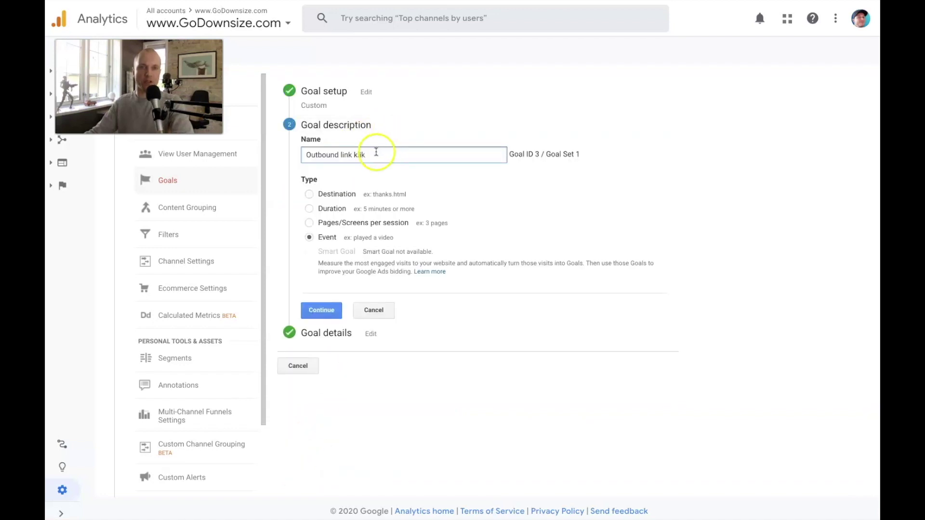
{"action": "triple_click", "coordinate": [378, 155]}
{"action": "left_click_drag", "start_coordinate": [307, 155], "coordinate": [362, 155]}
{"action": "left_click", "coordinate": [382, 154]}
{"action": "double_click", "coordinate": [356, 154]}
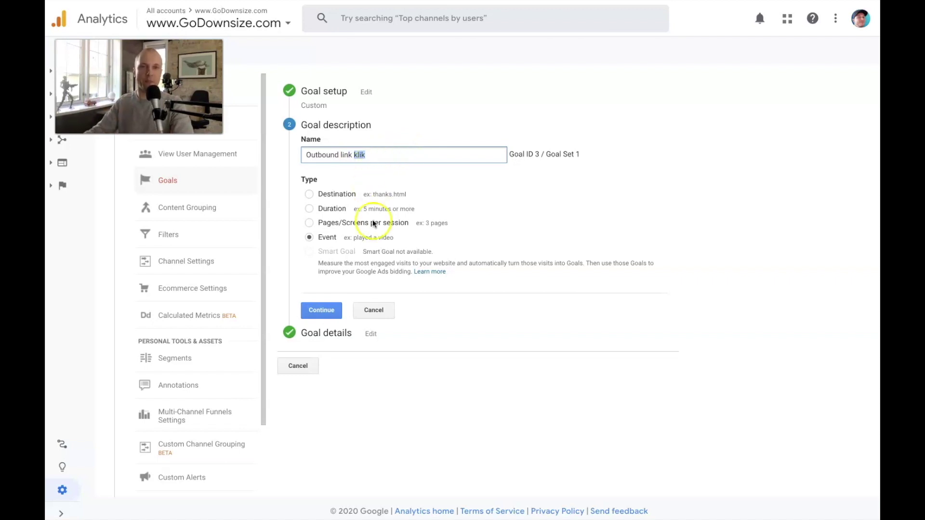
{"action": "left_click", "coordinate": [321, 238]}
{"action": "left_click", "coordinate": [325, 308]}
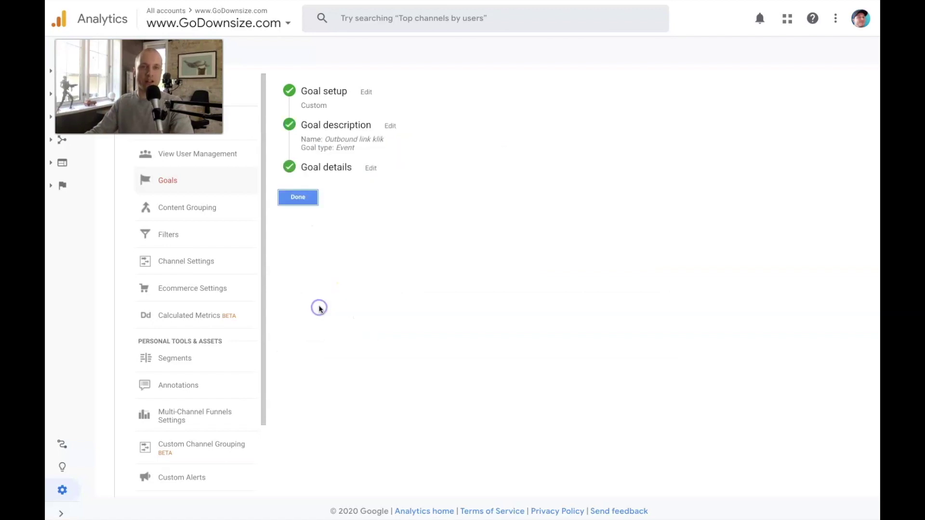
Open the goal details for editing and examine the Category event condition equal to outbound-link-klik
{"action": "left_click", "coordinate": [366, 170]}
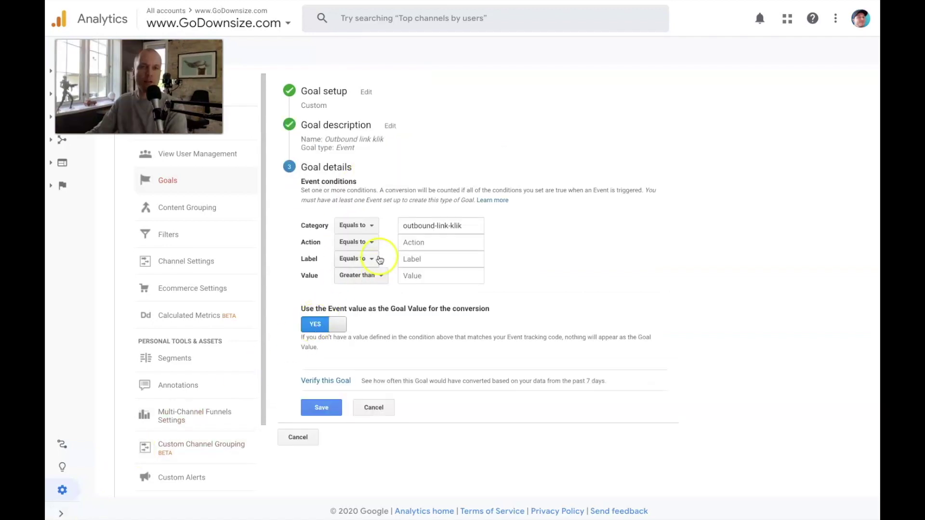
{"action": "left_click_drag", "start_coordinate": [329, 218], "coordinate": [341, 226]}
{"action": "left_click", "coordinate": [411, 223]}
{"action": "left_click_drag", "start_coordinate": [411, 223], "coordinate": [474, 225]}
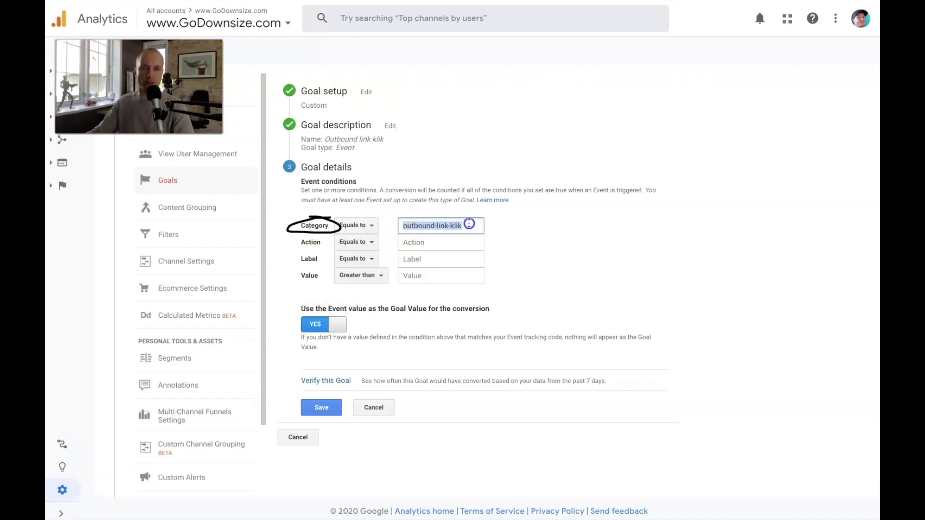
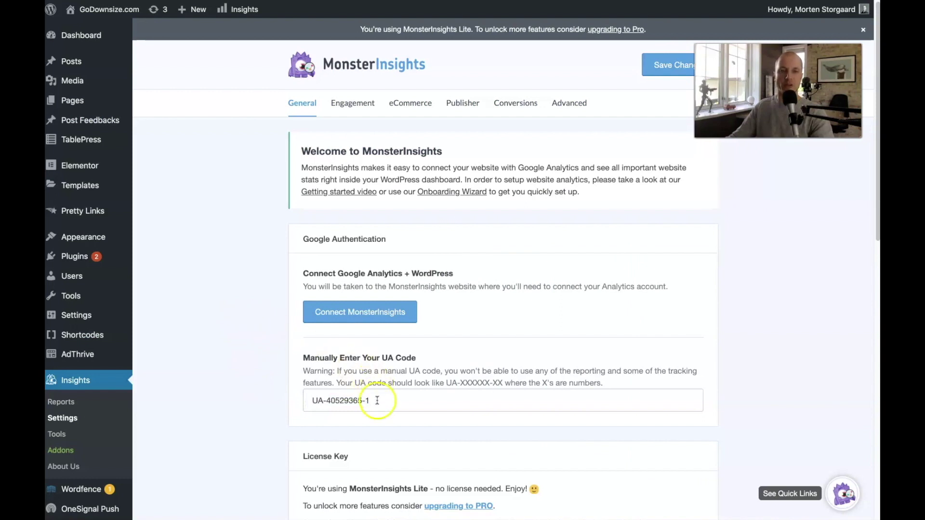
Switch to the MonsterInsights general settings in WordPress and examine the manually entered UA code
{"action": "left_click_drag", "start_coordinate": [371, 401], "coordinate": [289, 400]}
{"action": "left_click", "coordinate": [228, 234]}
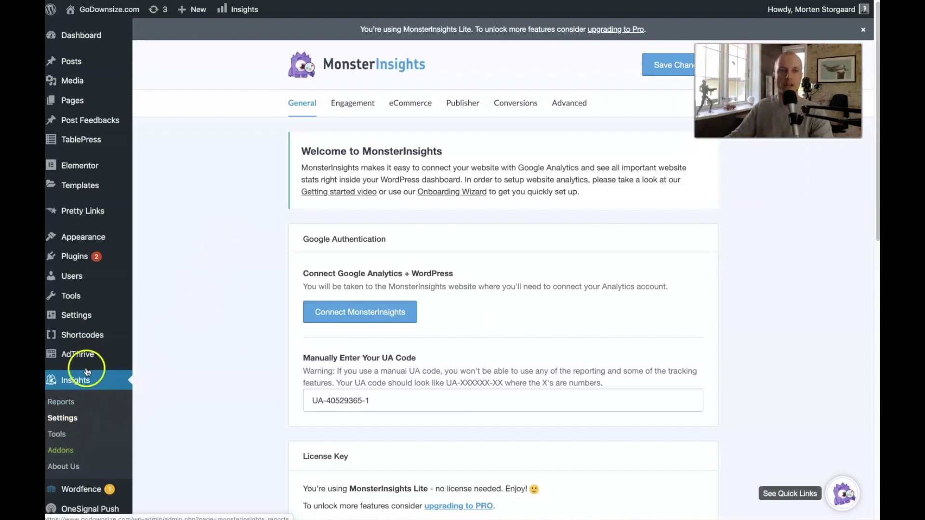
Review the affiliate link path /klik/ in the MonsterInsights Publisher settings and compare it with the Pretty Links URLs
{"action": "left_click", "coordinate": [451, 104]}
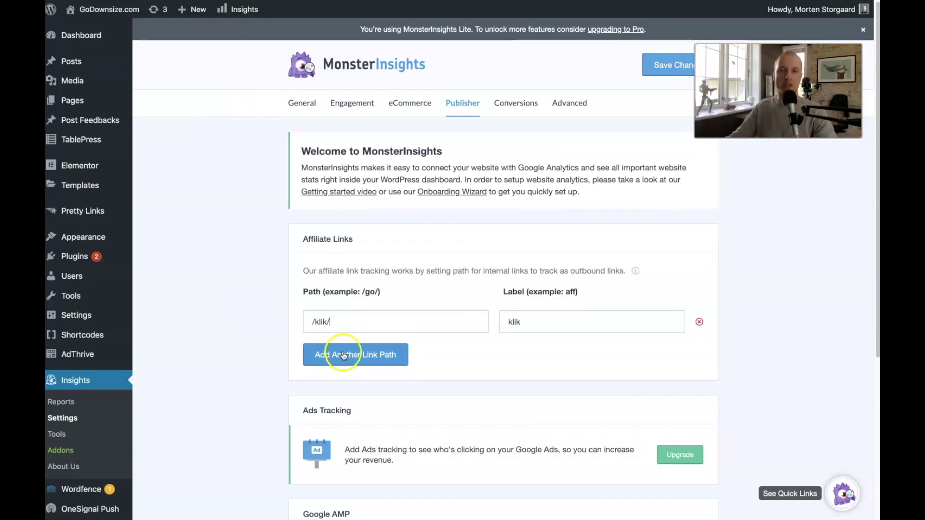
{"action": "left_click", "coordinate": [330, 321]}
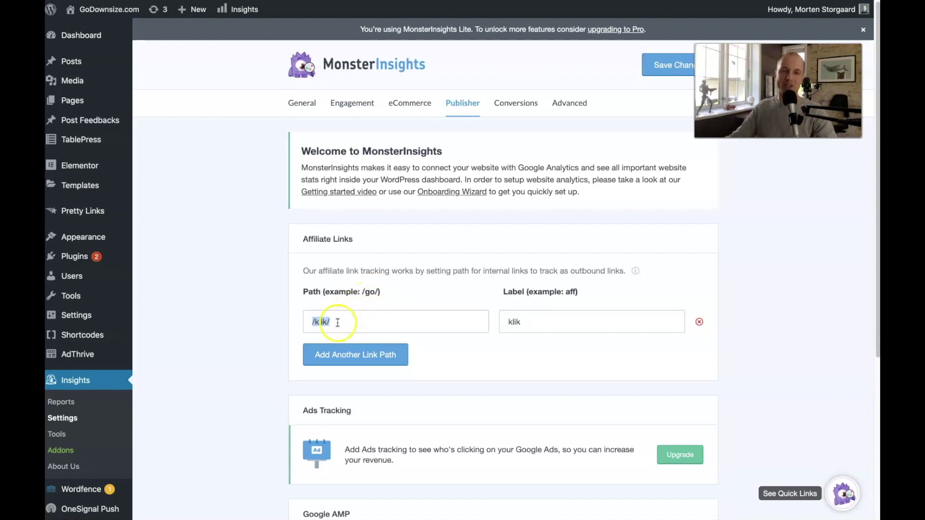
{"action": "left_click_drag", "start_coordinate": [336, 320], "coordinate": [296, 322]}
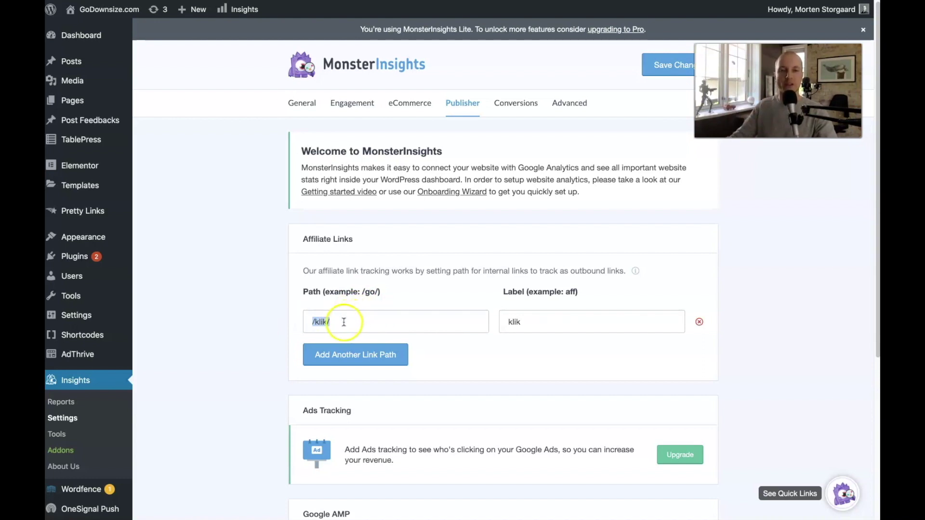
{"action": "left_click", "coordinate": [315, 322]}
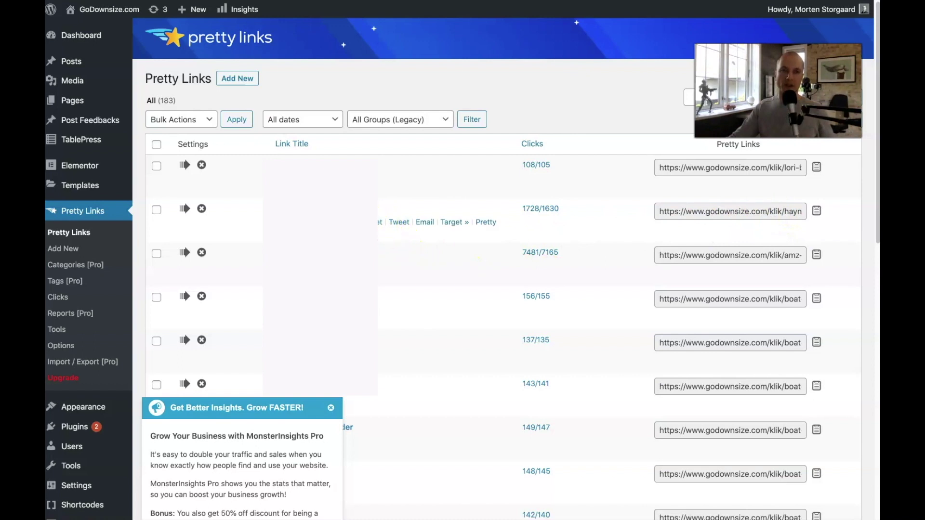
{"action": "left_click", "coordinate": [765, 259]}
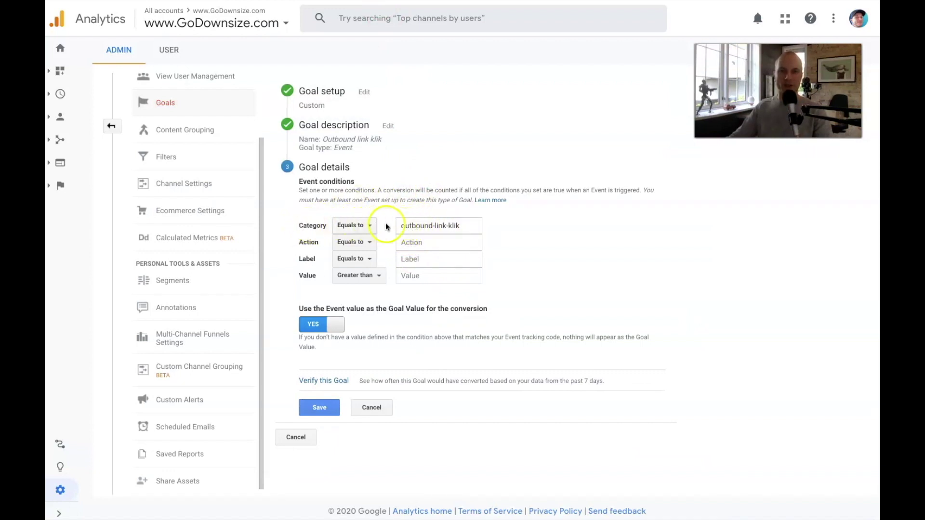
Compare the "klik" ending of the Google Analytics goal's Category with the affiliate link path and label in MonsterInsights
{"action": "left_click", "coordinate": [400, 235]}
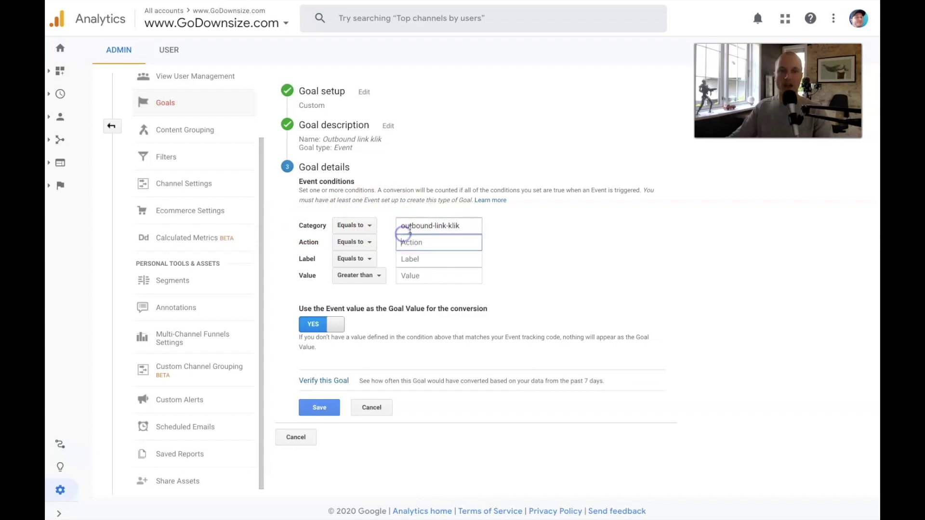
{"action": "left_click", "coordinate": [453, 228]}
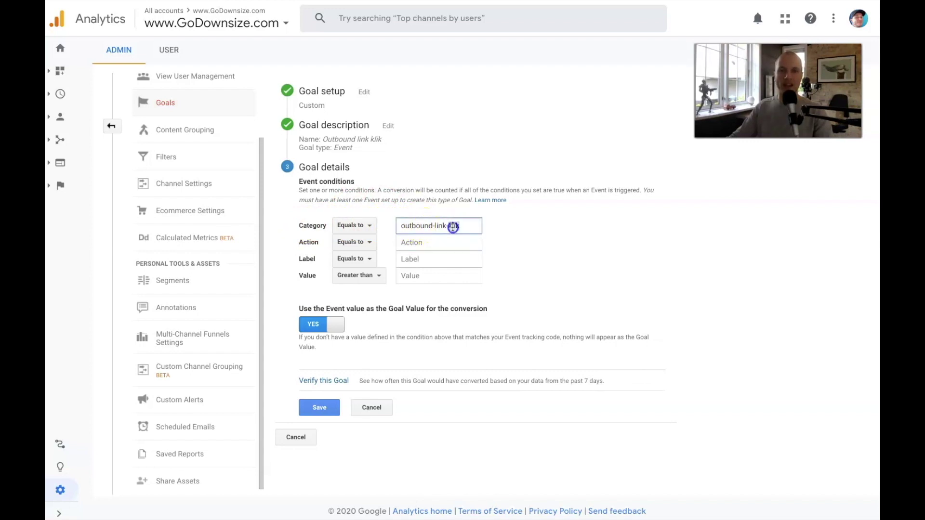
{"action": "left_click", "coordinate": [273, 4]}
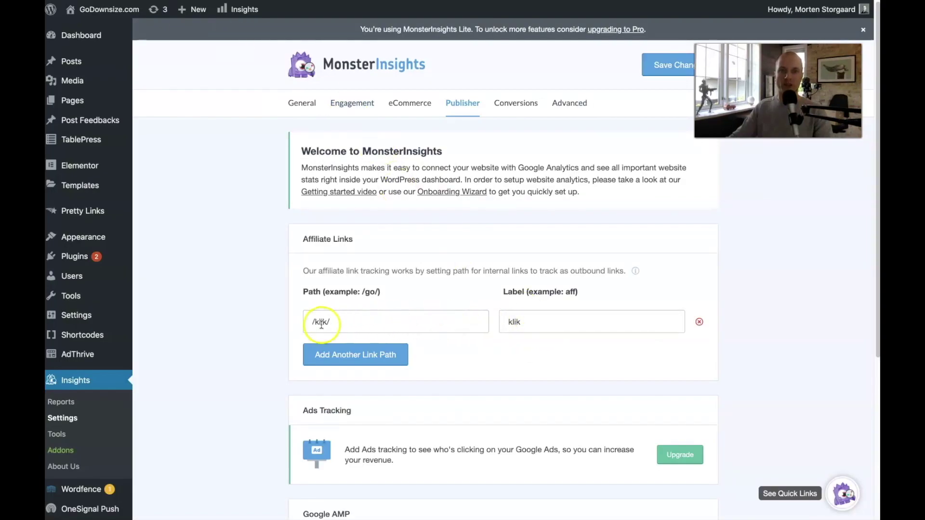
{"action": "double_click", "coordinate": [320, 322]}
{"action": "double_click", "coordinate": [510, 321]}
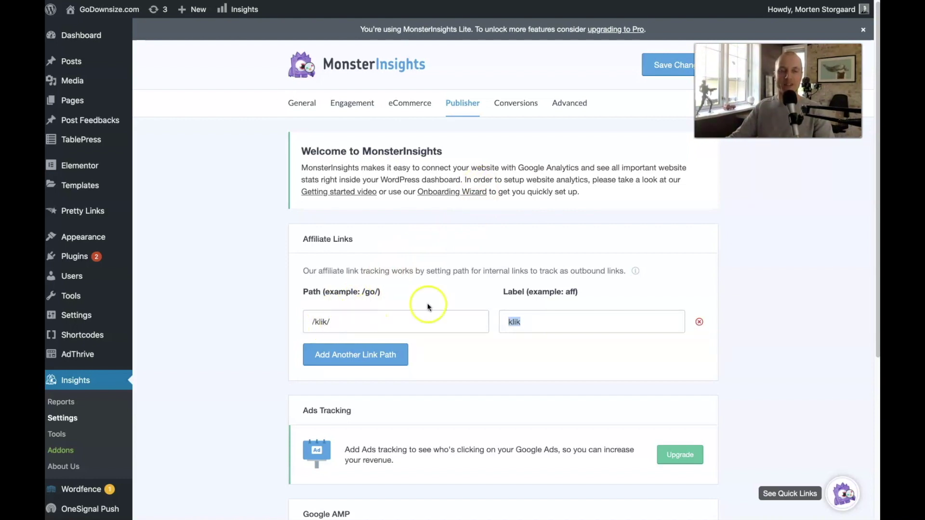
{"action": "left_click", "coordinate": [513, 321]}
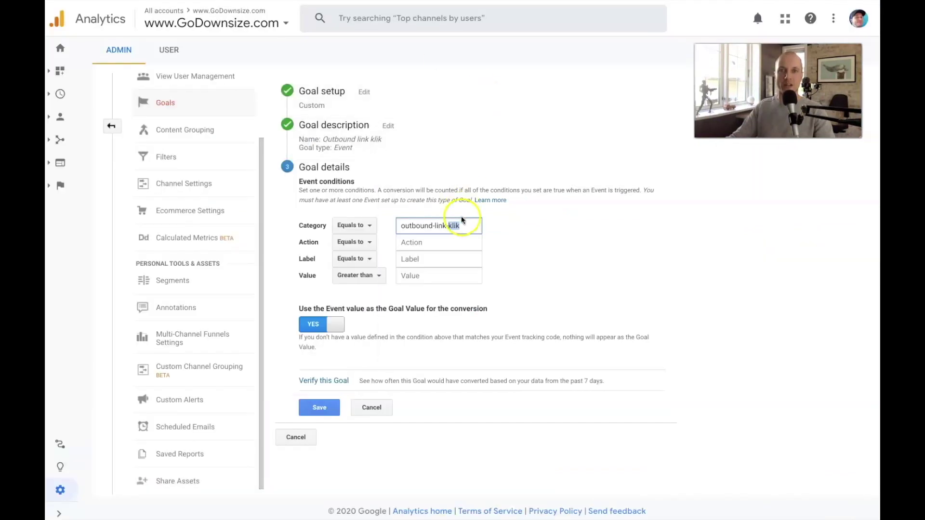
Recheck the goal's Category condition outbound-link-klik in Google Analytics and save the goal details
{"action": "left_click", "coordinate": [453, 223]}
{"action": "triple_click", "coordinate": [413, 225]}
{"action": "left_click", "coordinate": [441, 225]}
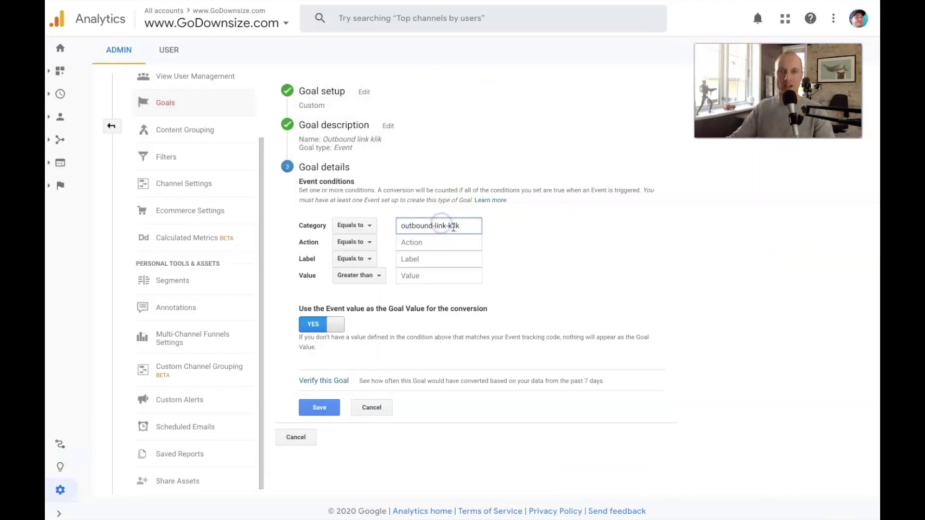
{"action": "left_click", "coordinate": [323, 411]}
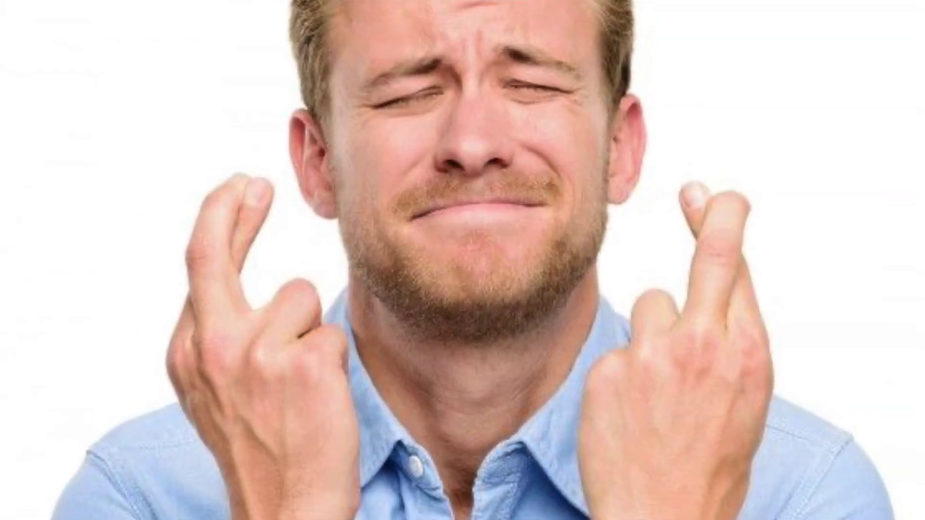
Check the MonsterInsights affiliate label "klik" and compare it with the /klik/ part of the amz link's URL in Pretty Links
{"action": "left_click", "coordinate": [534, 324]}
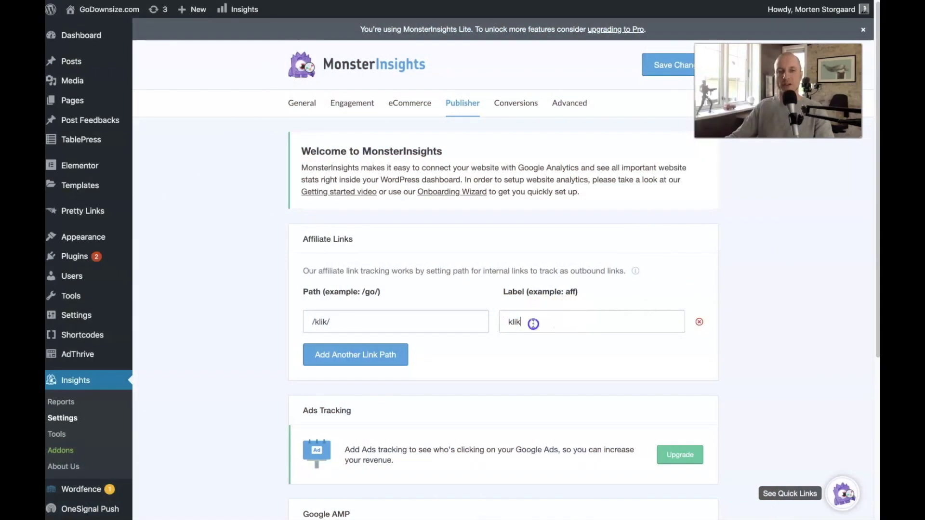
{"action": "left_click", "coordinate": [531, 324]}
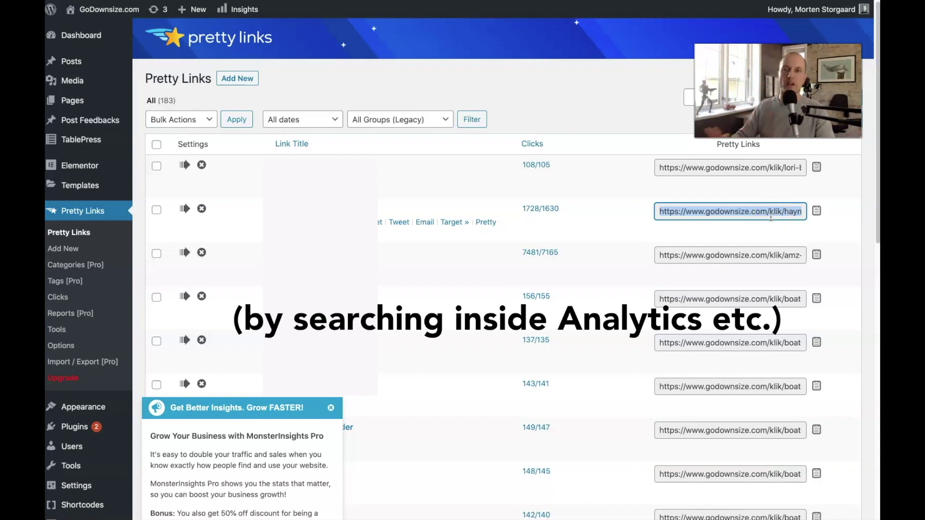
{"action": "left_click", "coordinate": [774, 256]}
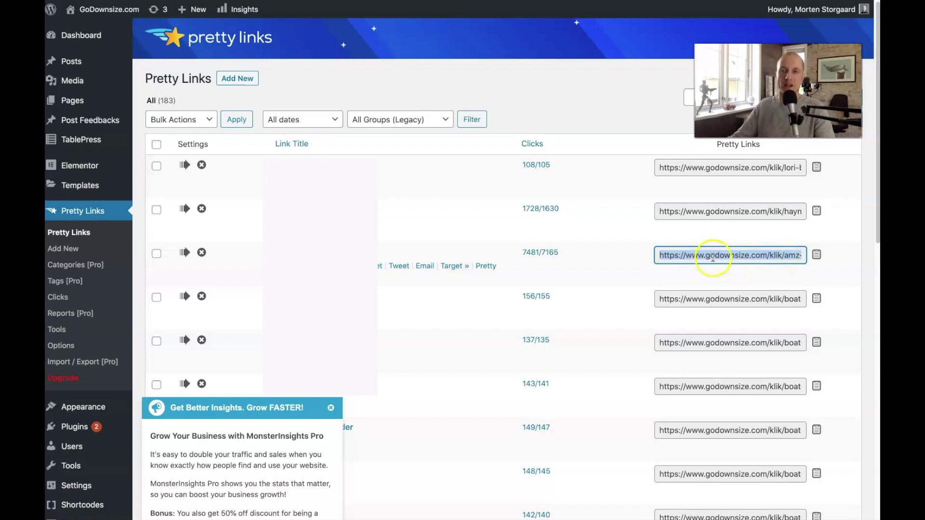
{"action": "left_click", "coordinate": [775, 257]}
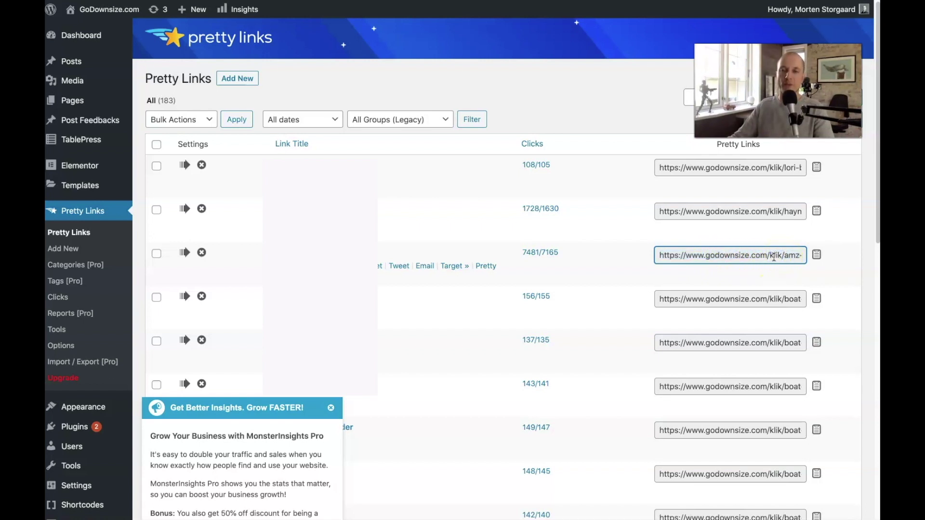
{"action": "left_click", "coordinate": [772, 273]}
{"action": "left_click", "coordinate": [773, 257]}
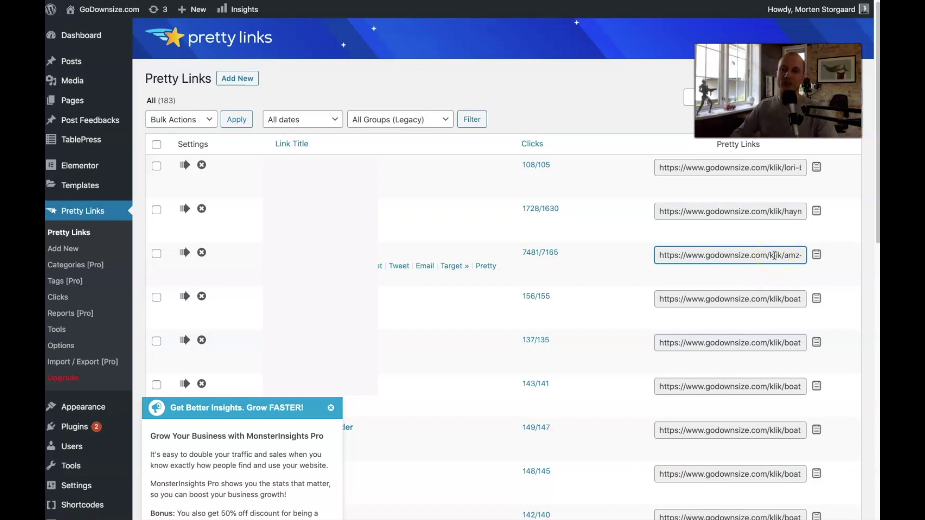